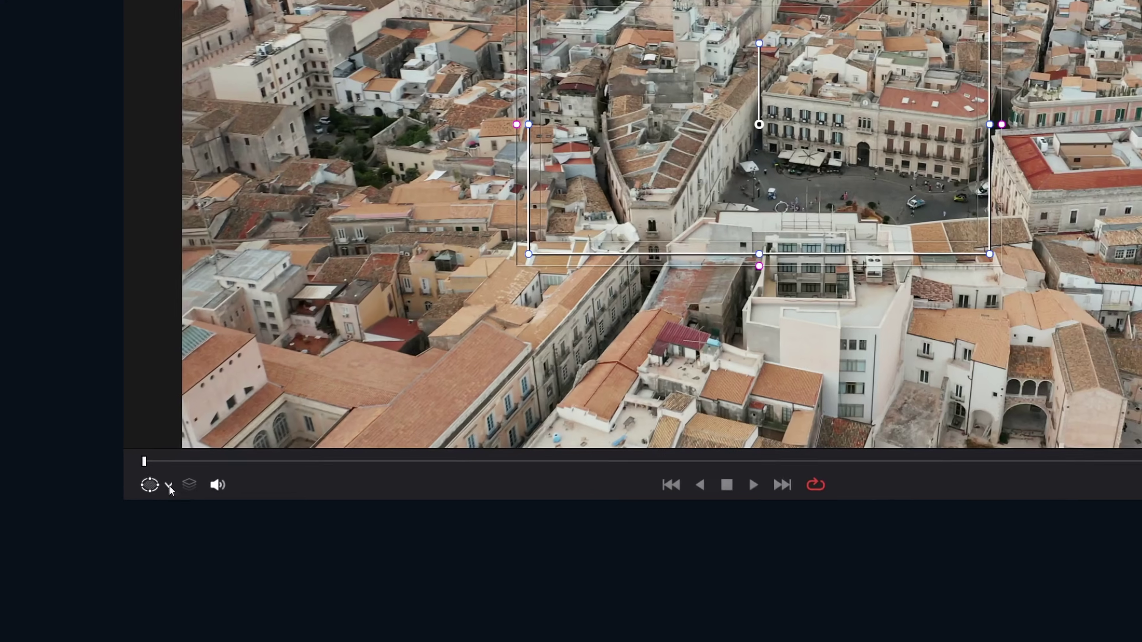
Step: Show the Power Window outline on the viewer and tilt the rectangle to Rotate 6.20
click(128, 524)
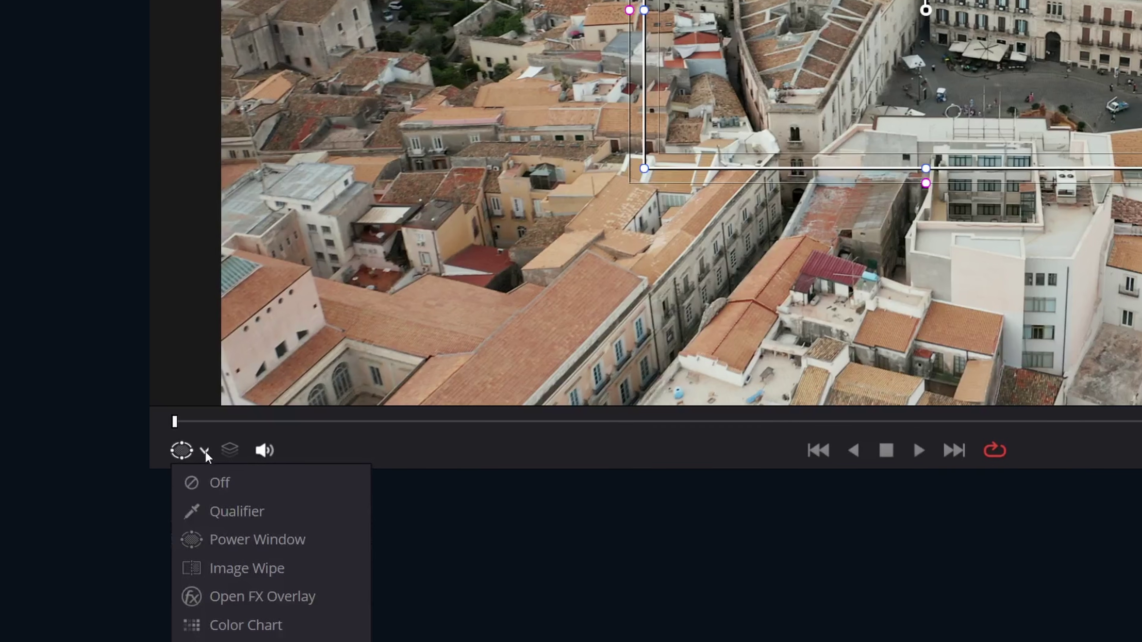
click(240, 540)
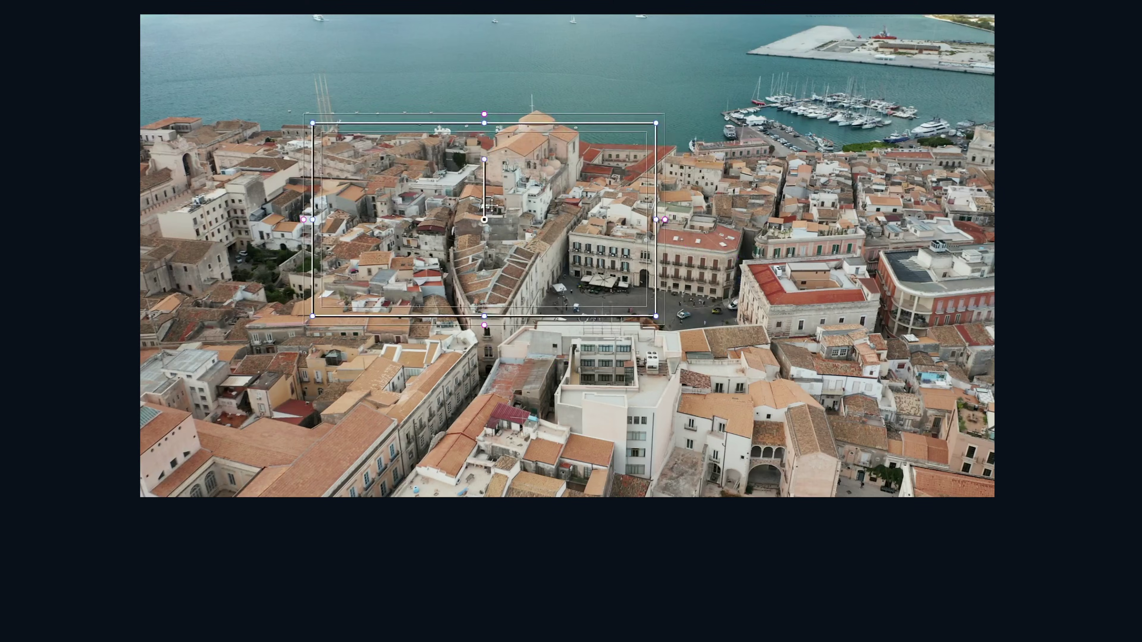
drag(536, 239, 527, 204)
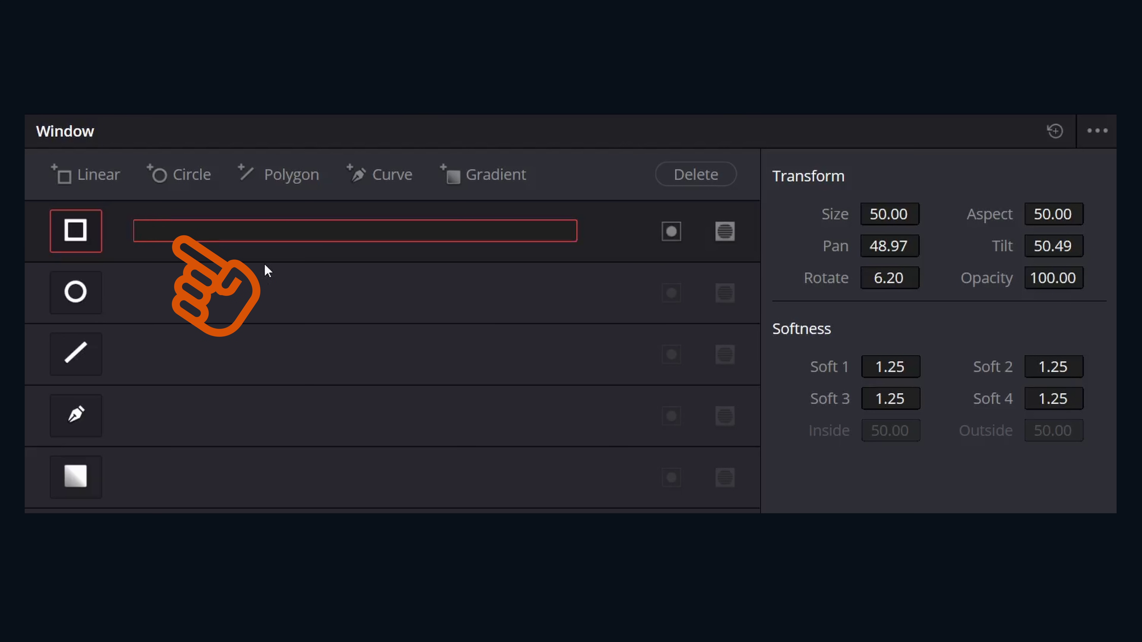
Step: Invert the rectangle window, toggle it back, and invert it again
key(Escape)
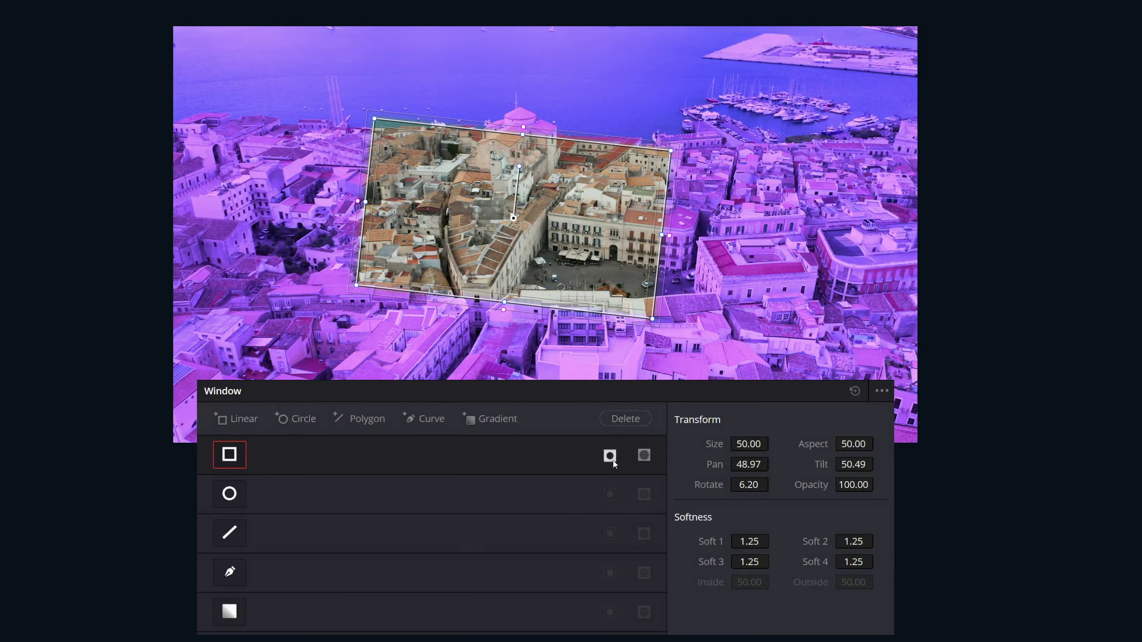
click(612, 461)
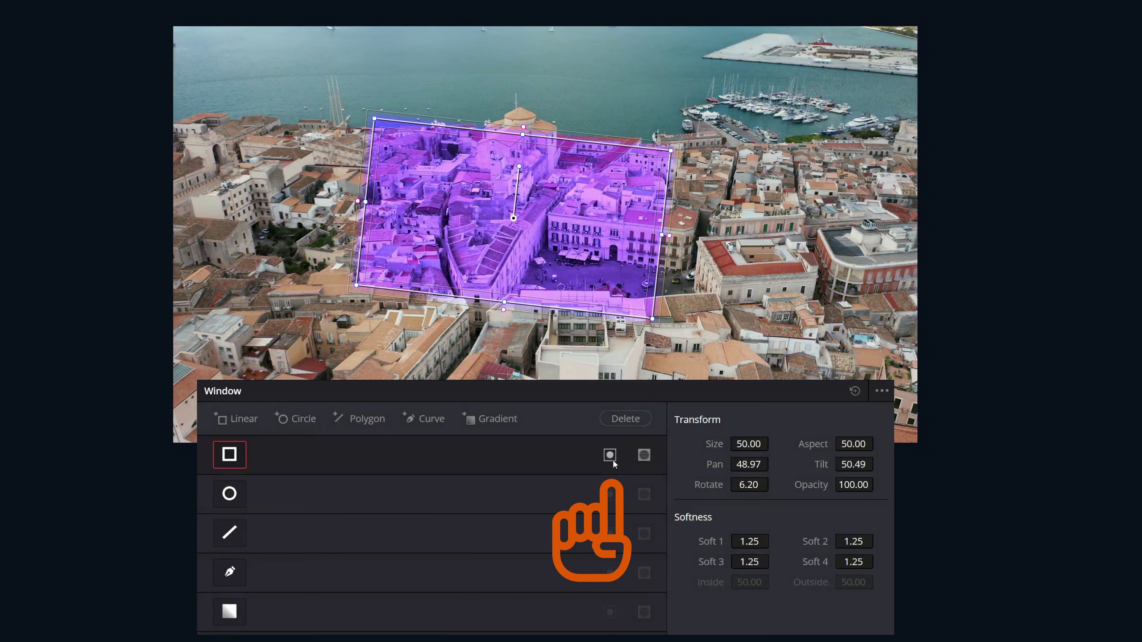
click(613, 461)
click(646, 461)
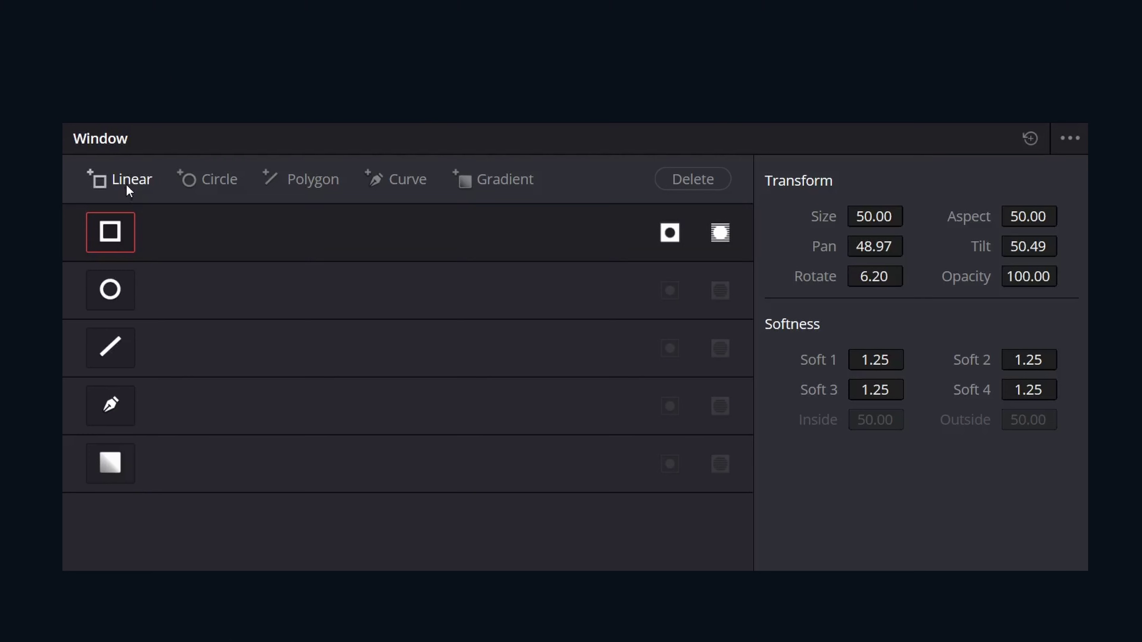
Step: Add new Linear, Circle, Polygon and Curve windows from the Window palette
click(125, 183)
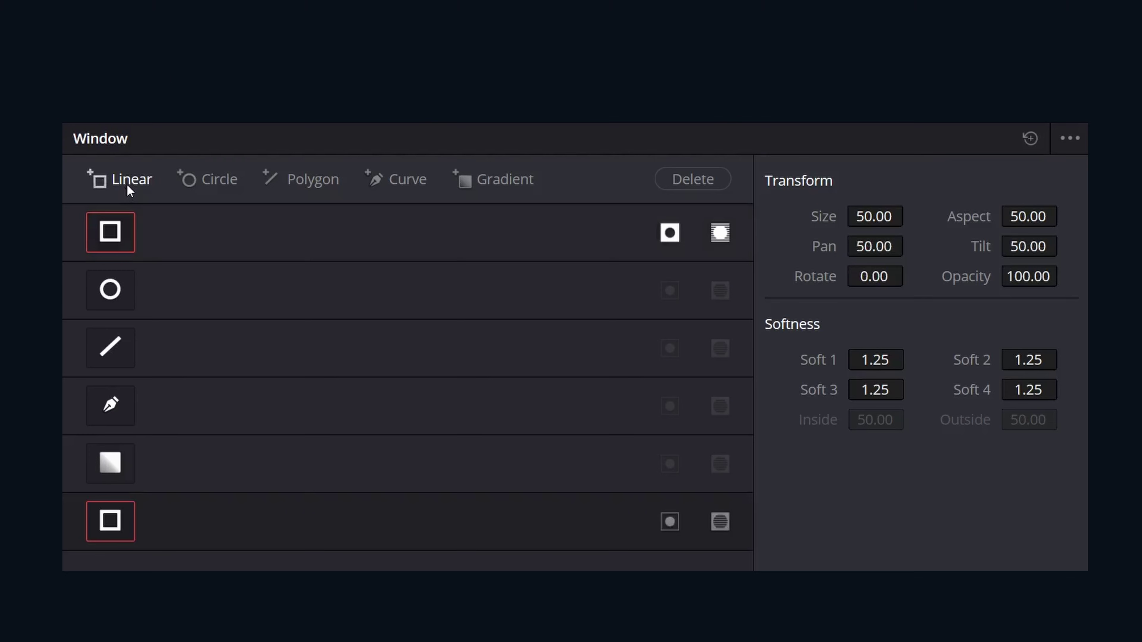
click(214, 191)
click(315, 182)
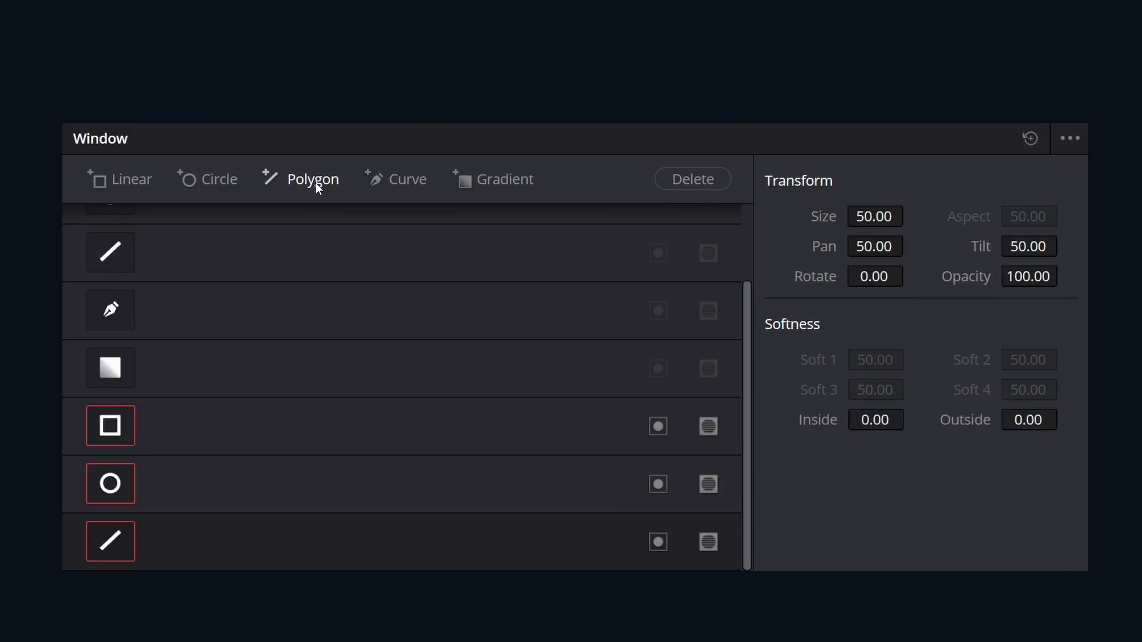
click(412, 185)
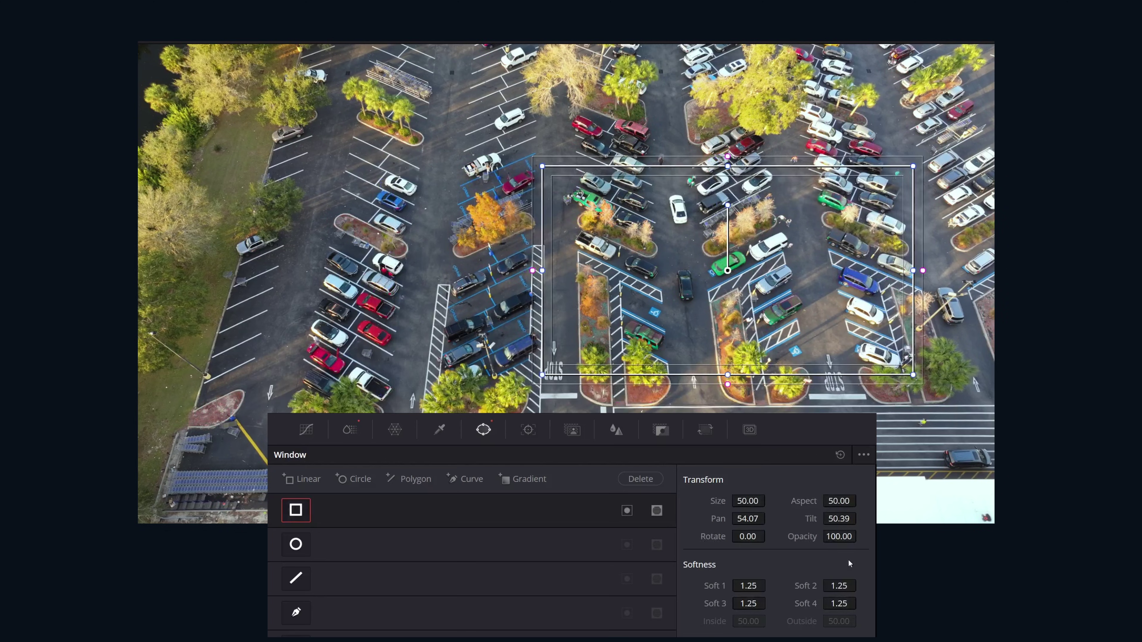
Step: Shrink the rectangle to Size 4.46 around the green car and bring up the window Tracker
drag(748, 499, 752, 488)
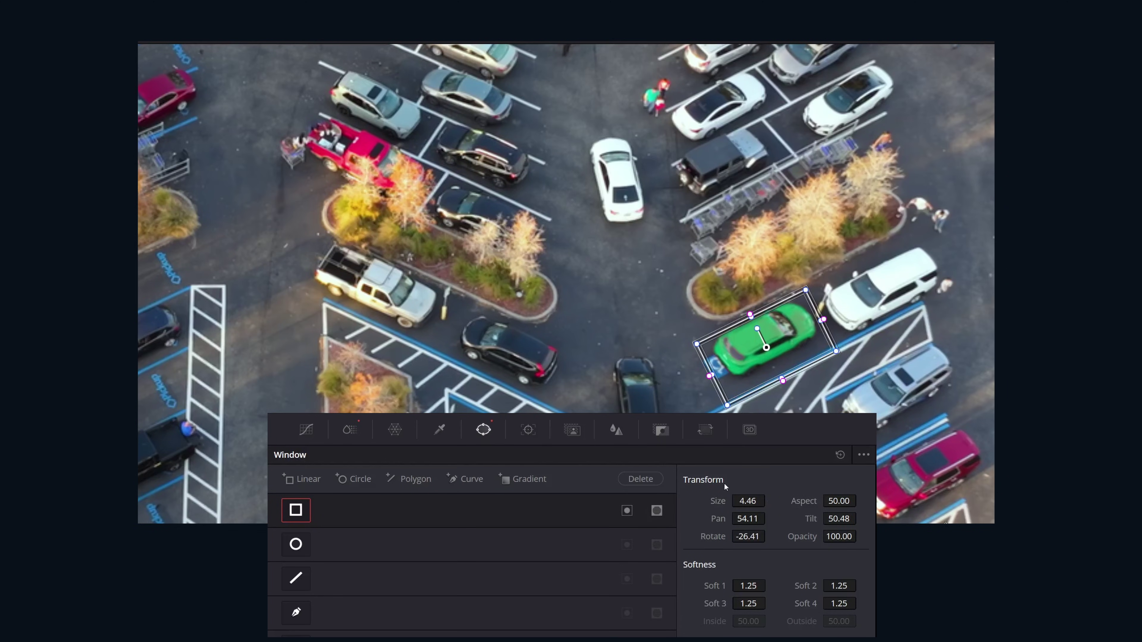
click(531, 432)
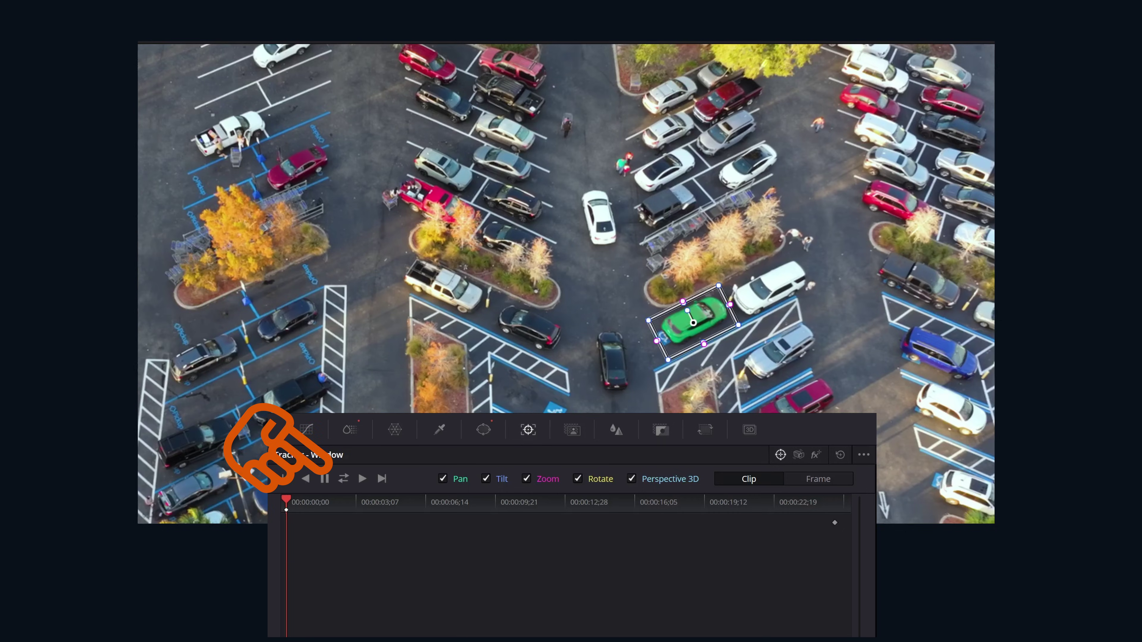
Step: Track the car window through the whole clip, then switch the tracker to Frame mode
click(343, 478)
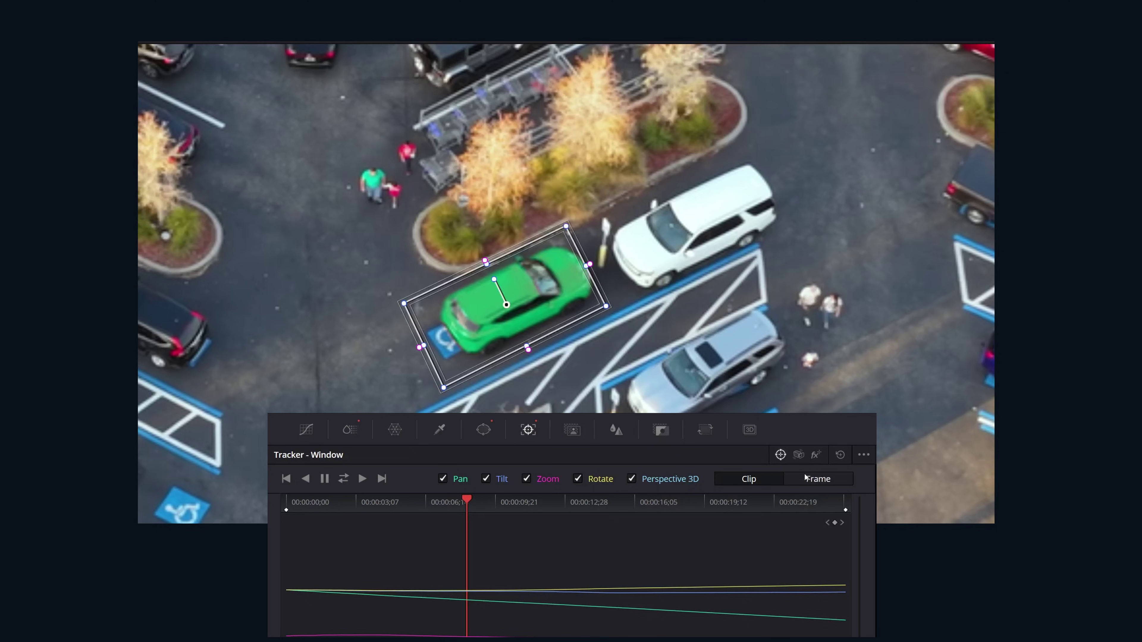
click(833, 482)
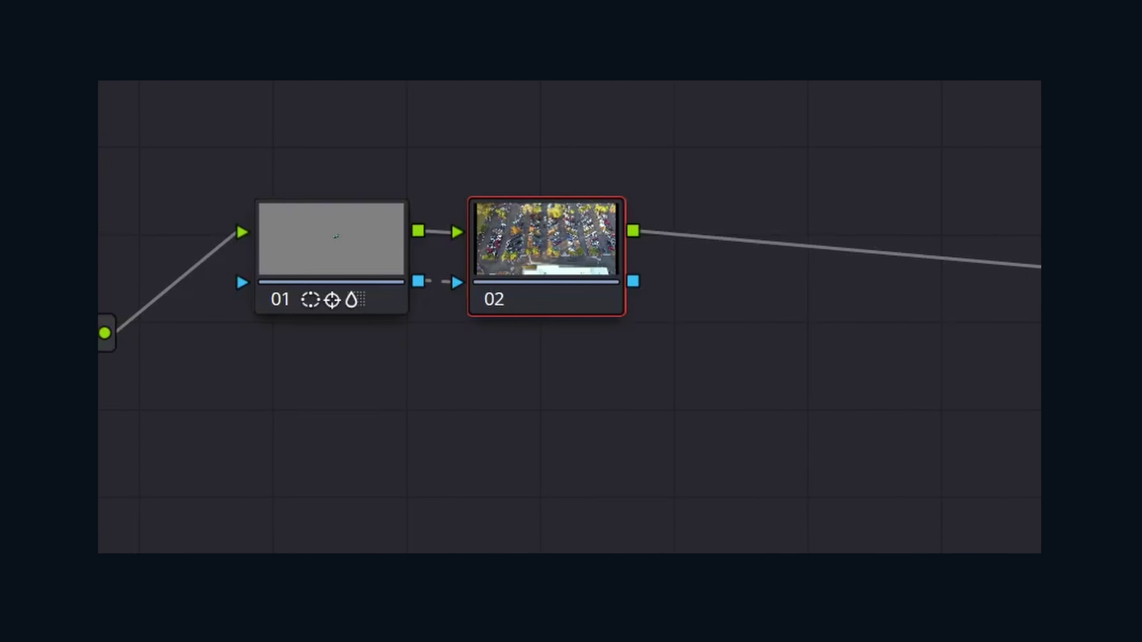
Step: Delete node 02 and bring up node 01's Add Node > Add Outside option
key(Delete)
right_click(342, 240)
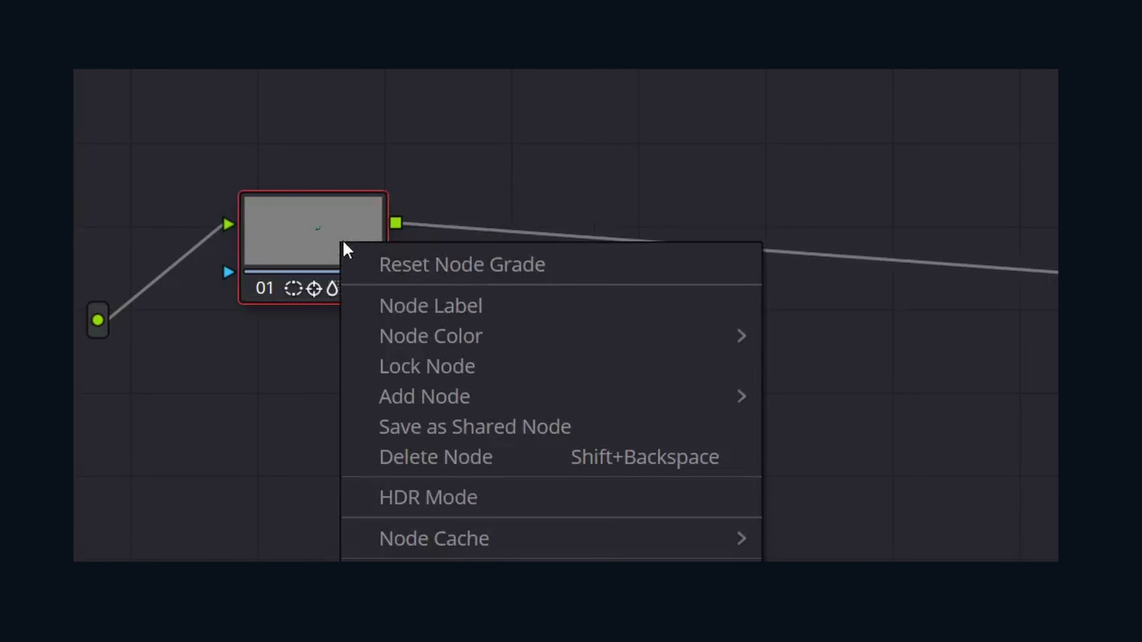
mouse_move(640, 396)
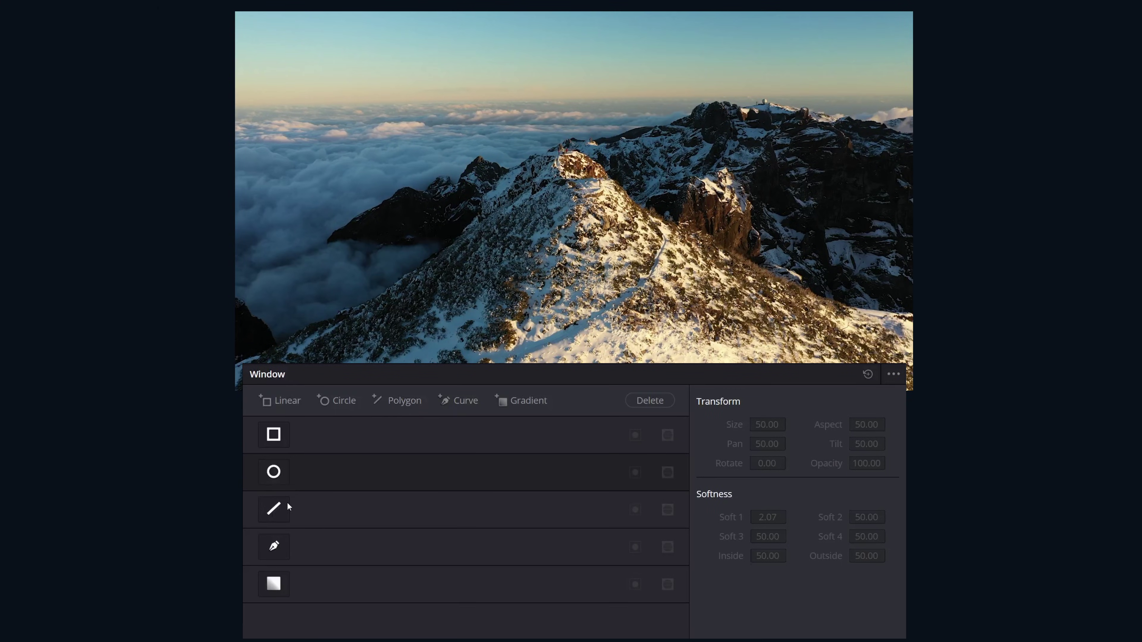
Step: Draw a polygon window around the snowy peak and convert it to a Bezier curve
click(275, 508)
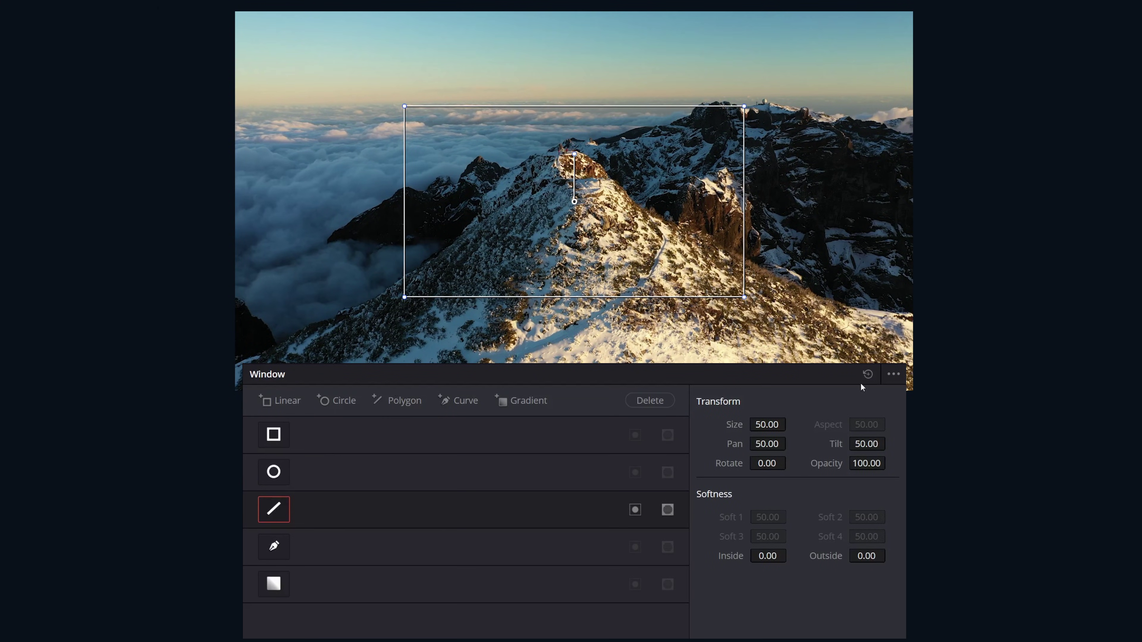
drag(570, 108, 569, 148)
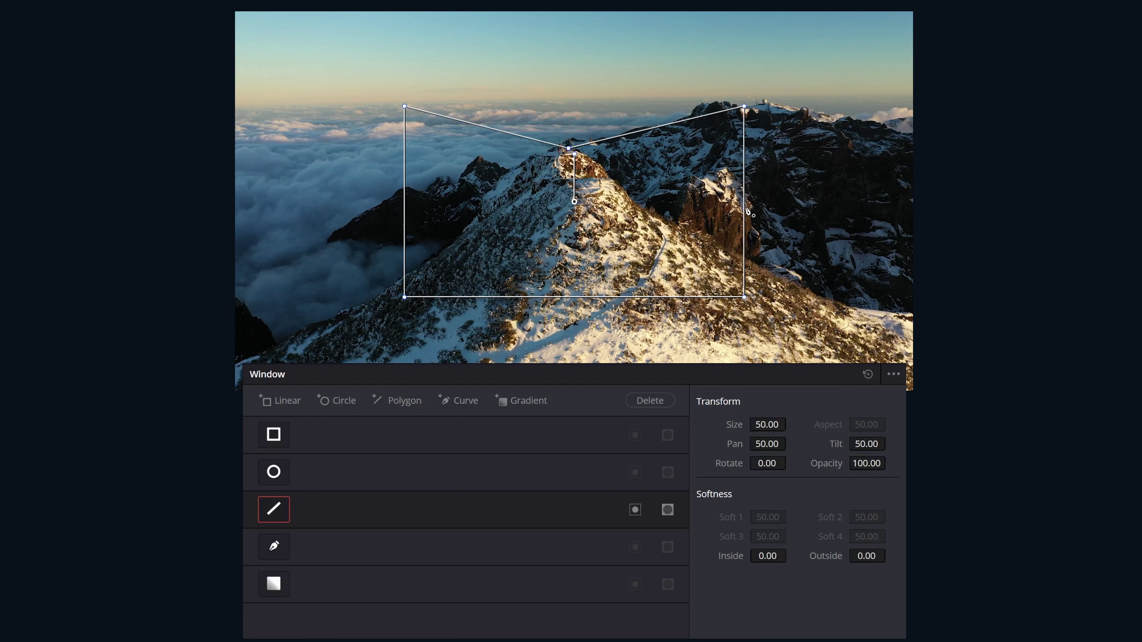
drag(746, 212, 795, 258)
drag(591, 297, 573, 369)
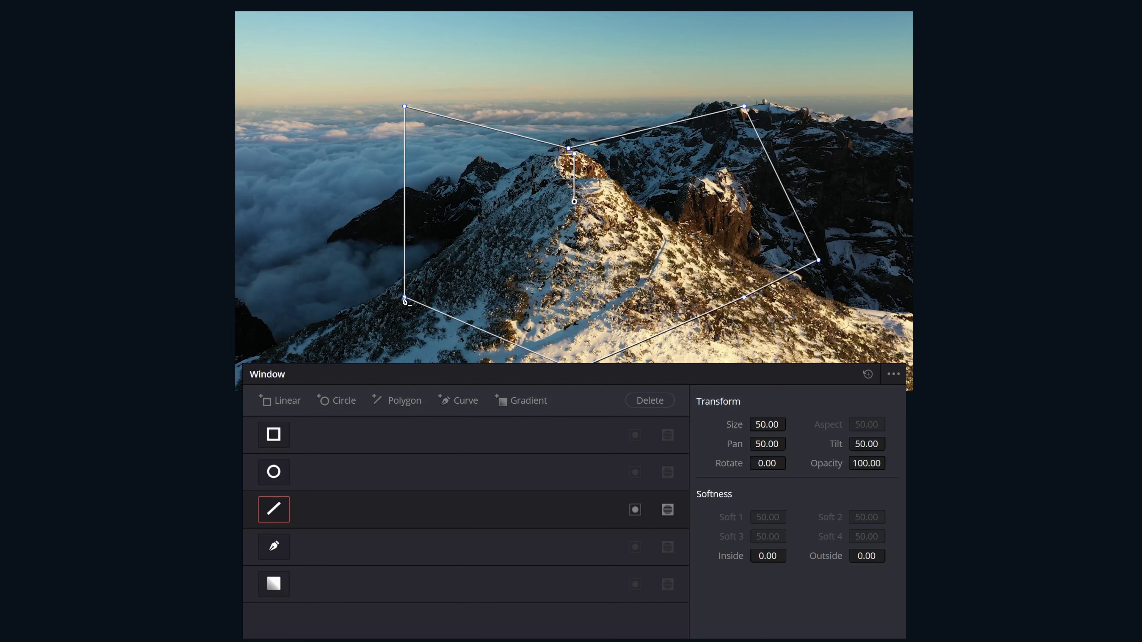
drag(404, 299, 317, 327)
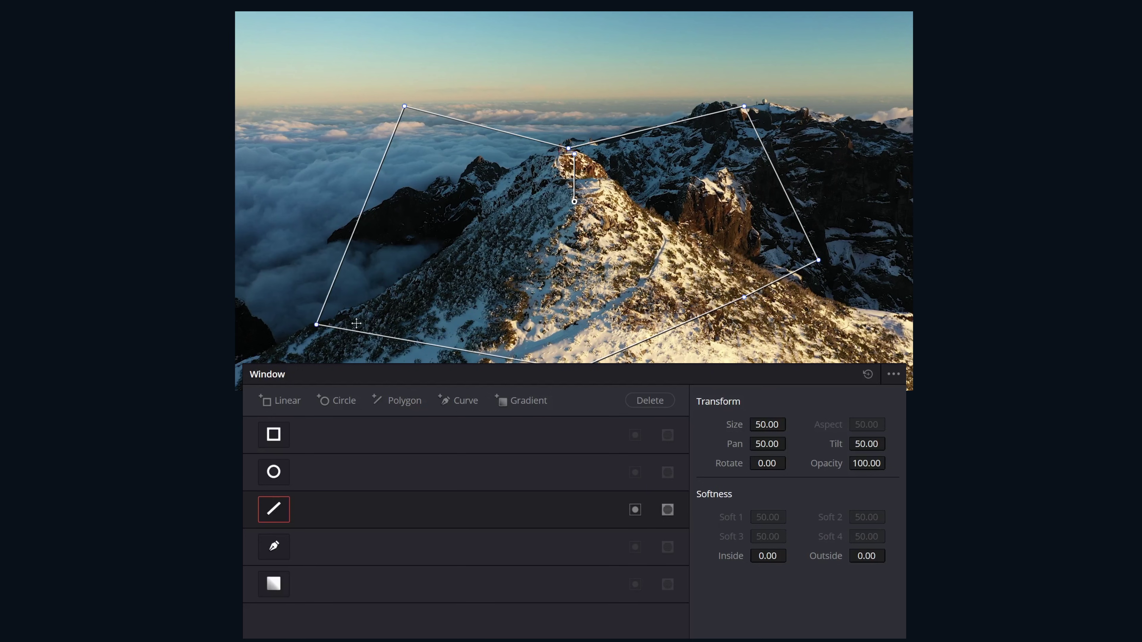
click(894, 375)
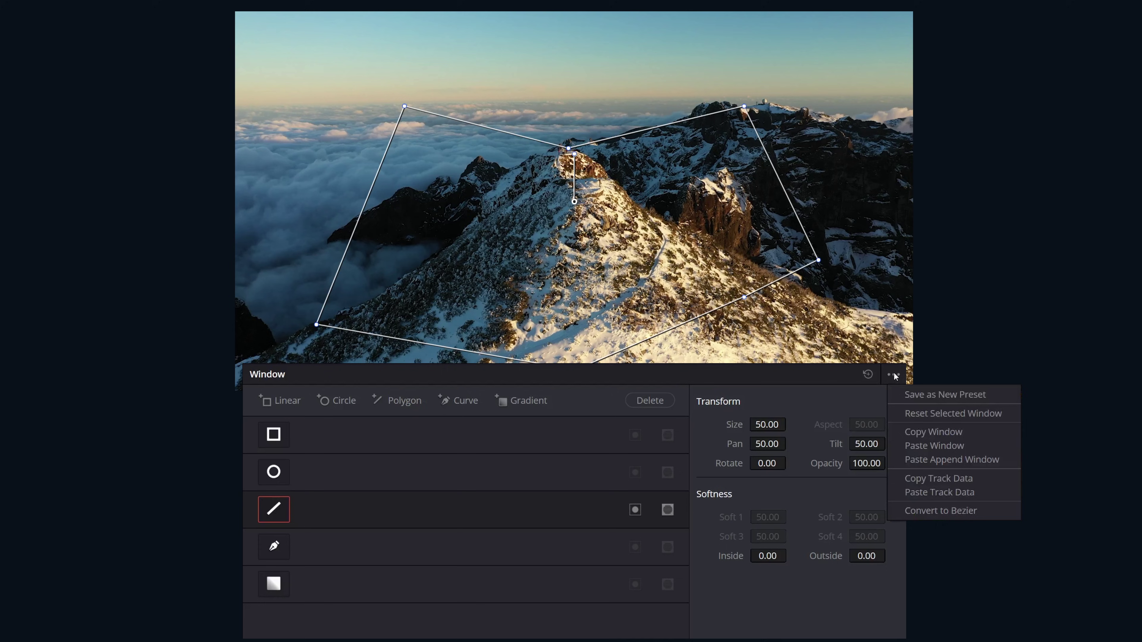
click(931, 512)
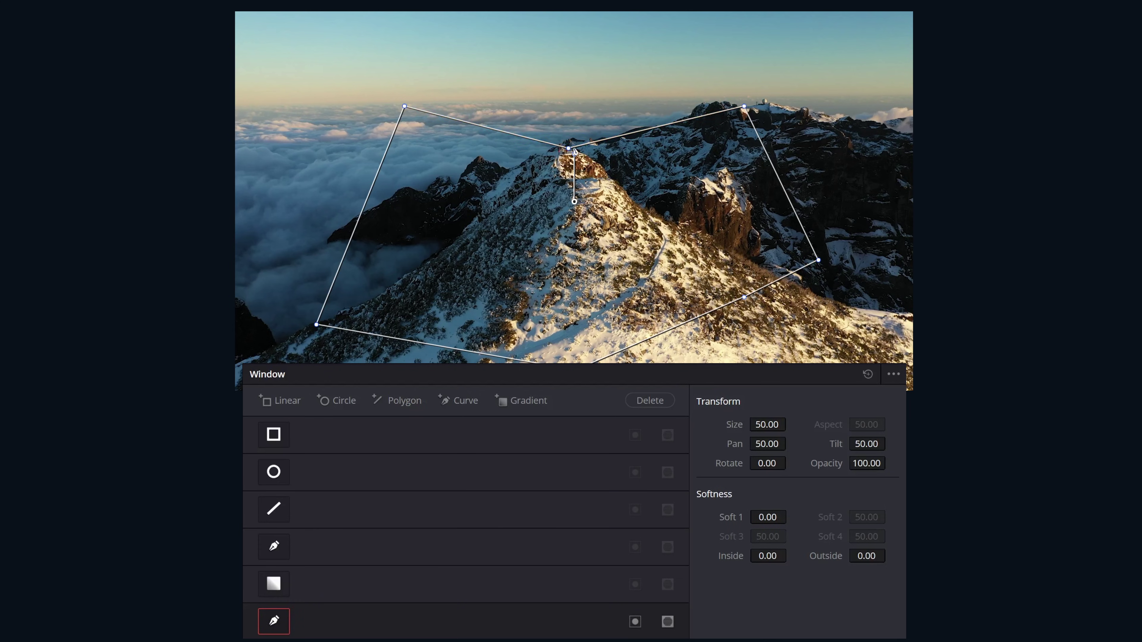
Step: Add a top-right point and pull Bezier handles to curve the right edge and summit
drag(648, 139, 638, 90)
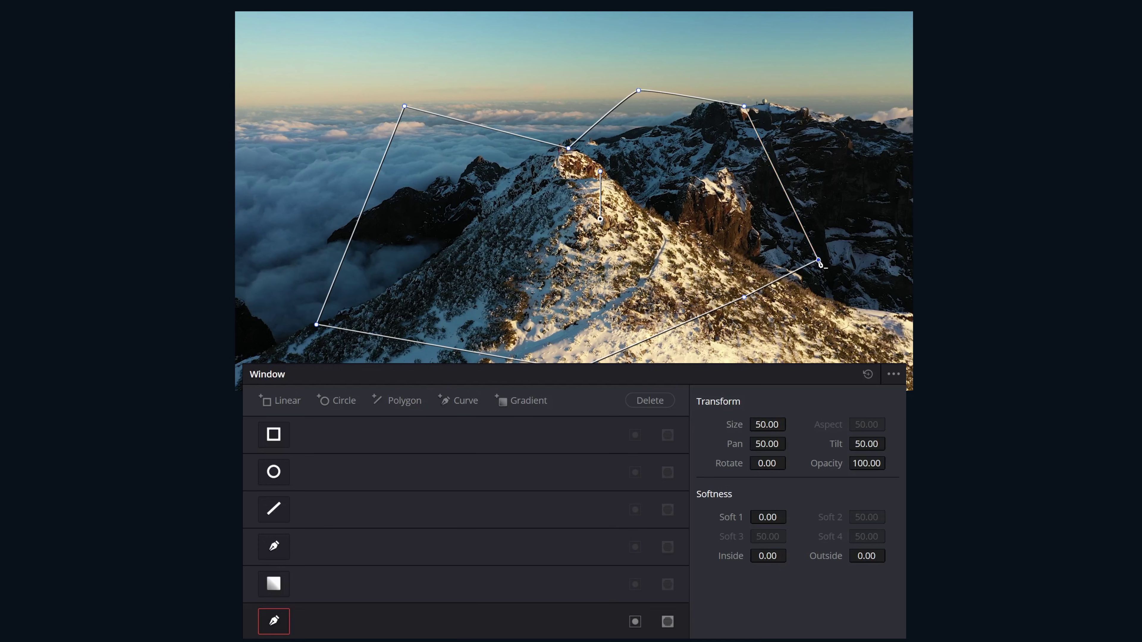
mouse_move(820, 262)
mouse_down()
mouse_move(829, 283)
mouse_move(843, 227)
mouse_move(826, 267)
mouse_up()
mouse_move(569, 148)
mouse_down()
mouse_move(611, 126)
mouse_move(589, 150)
mouse_move(526, 152)
mouse_up()
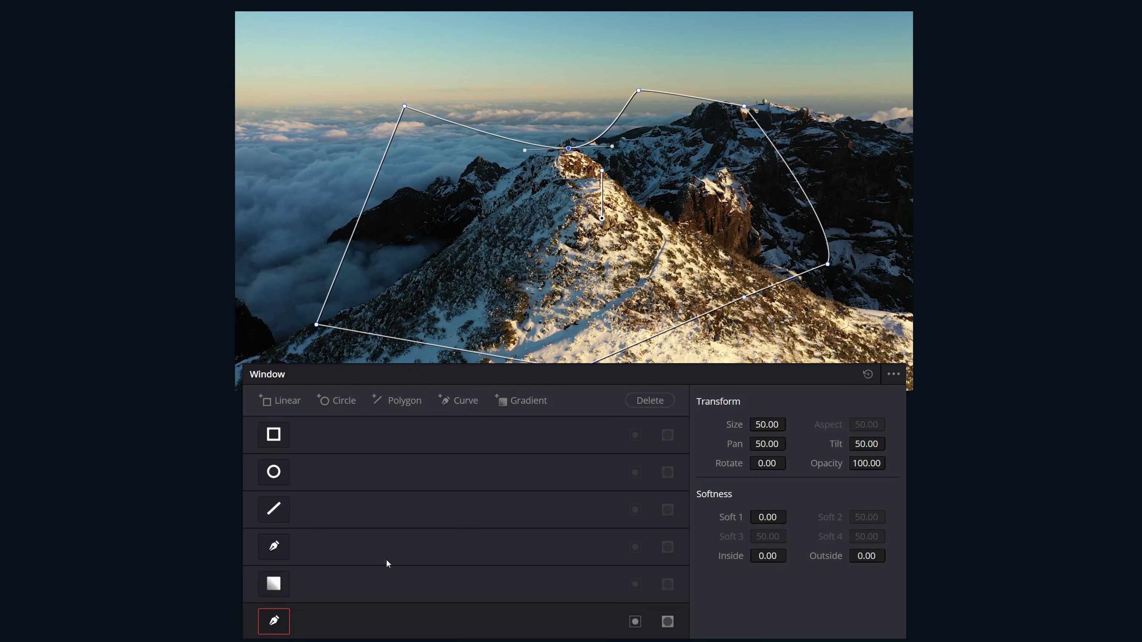
Step: Draw a new Bezier curve mask with smooth bends over the left sky and clouds
click(264, 631)
click(466, 400)
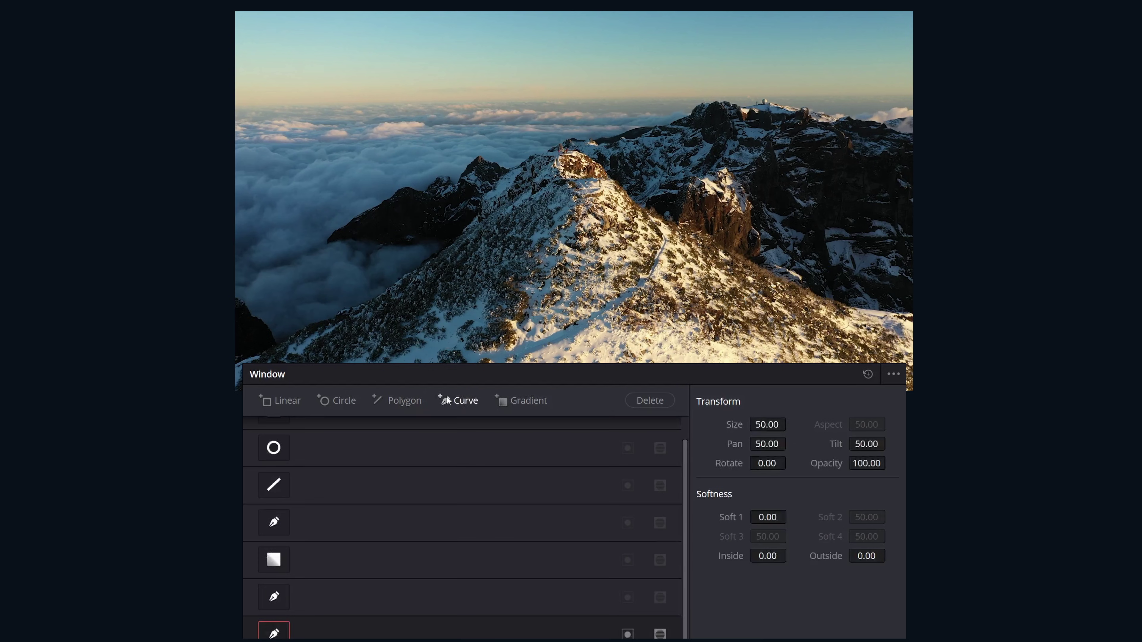
click(589, 87)
click(465, 100)
drag(389, 161, 370, 204)
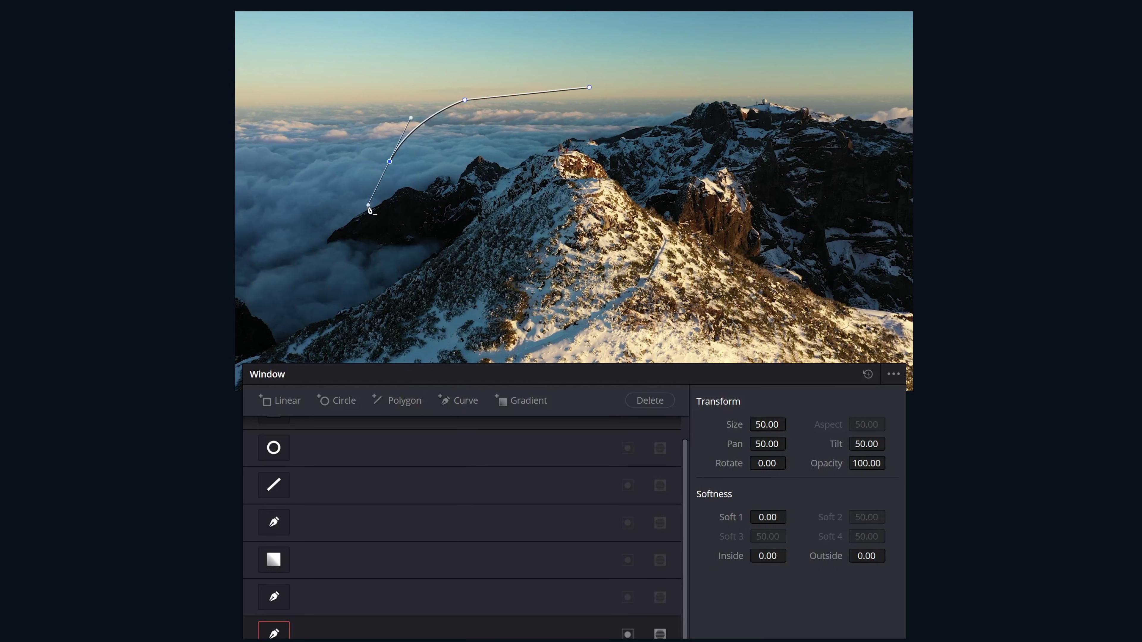
drag(401, 245, 412, 255)
drag(607, 333, 652, 334)
drag(782, 294, 784, 274)
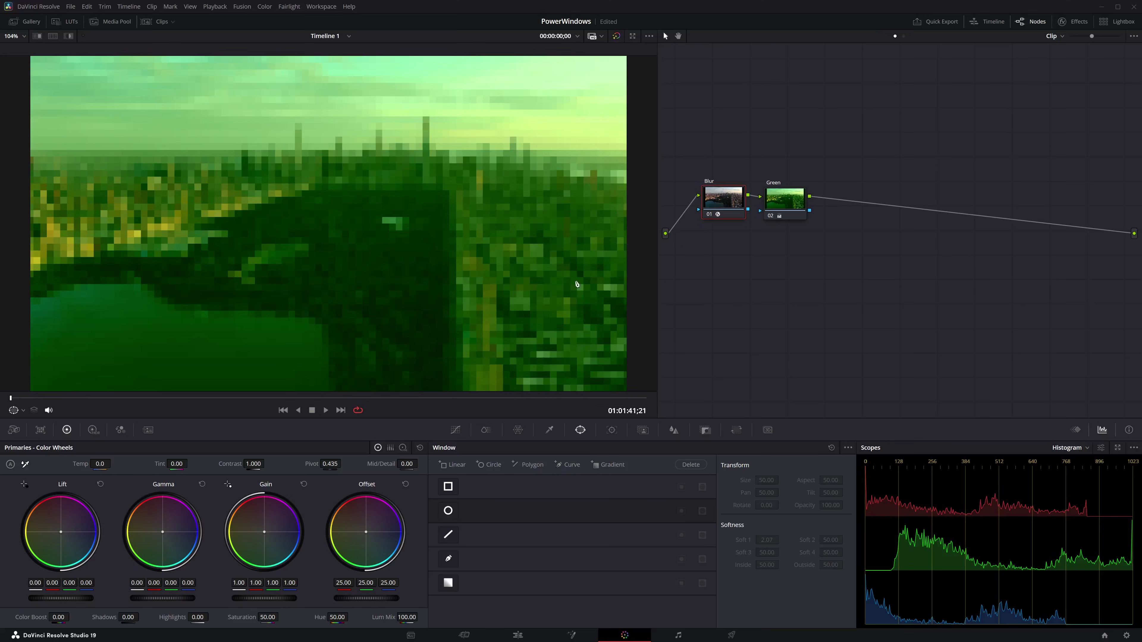
Step: Give the Blur node a circle window moved over the upper-left skyline, then select the Green node
click(448, 513)
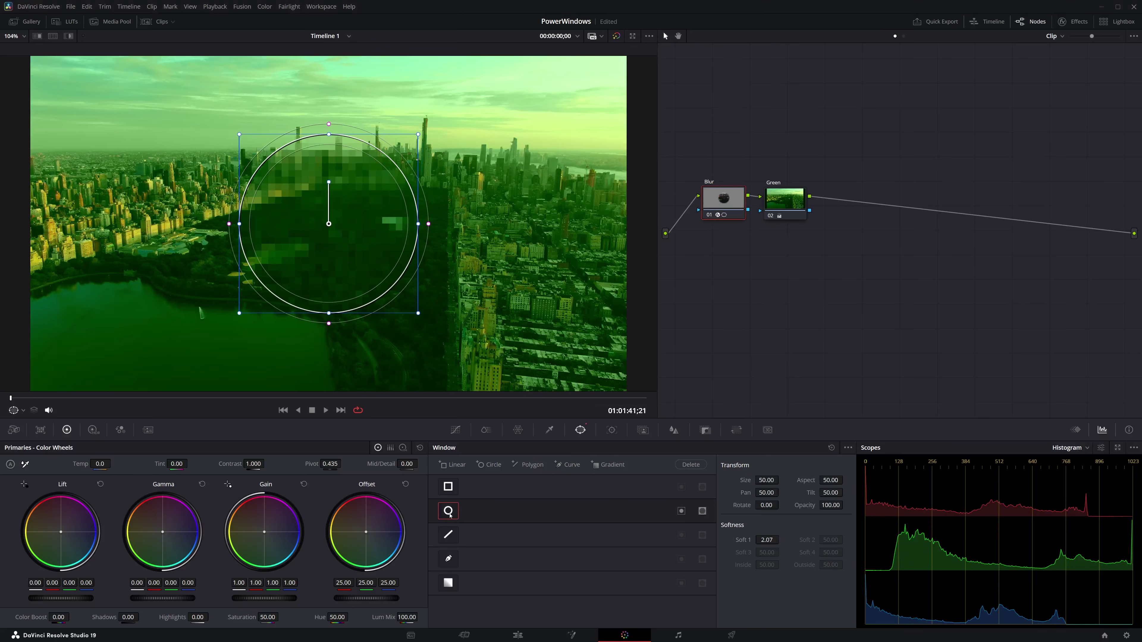
drag(327, 217, 227, 173)
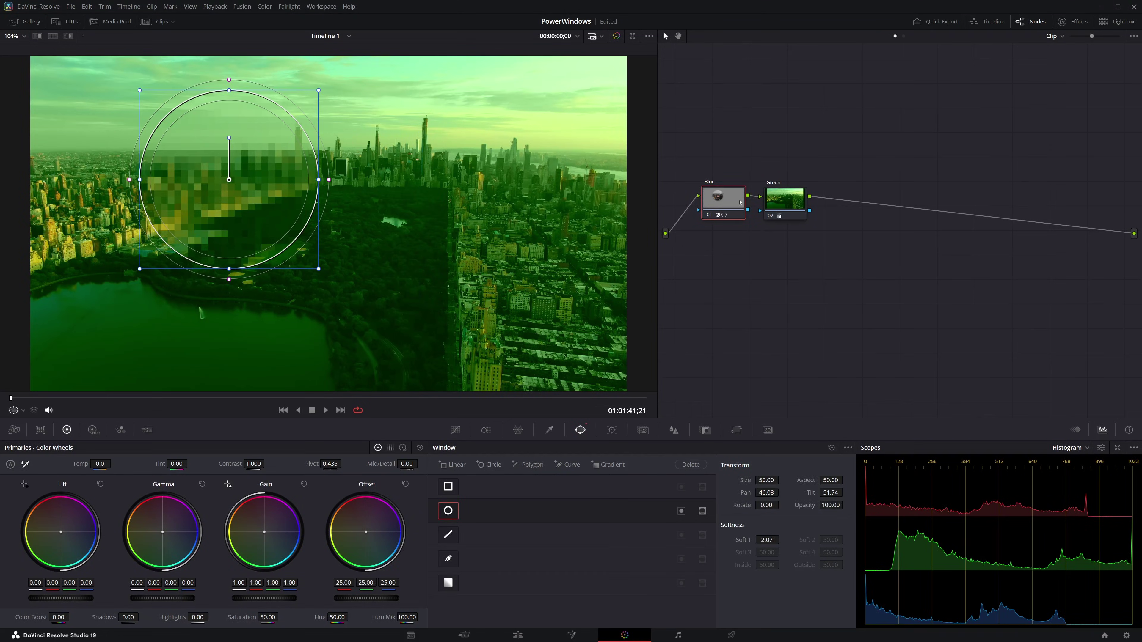
click(785, 201)
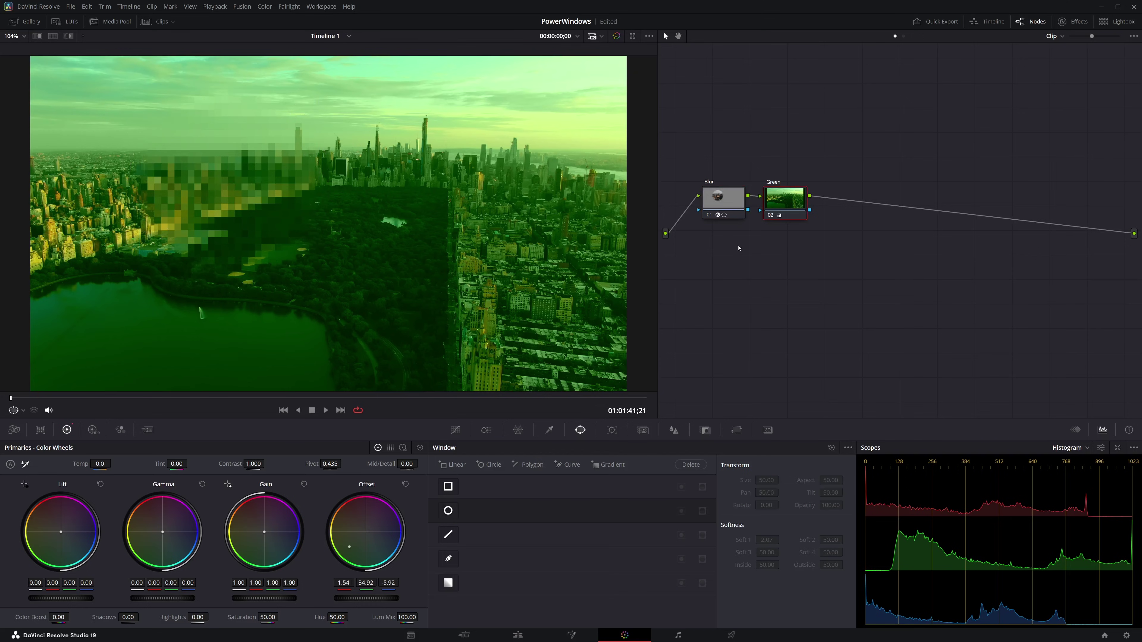
Step: Add and reposition a rectangle window, then track the right-eye mask forward and backward
click(449, 488)
drag(333, 226, 344, 299)
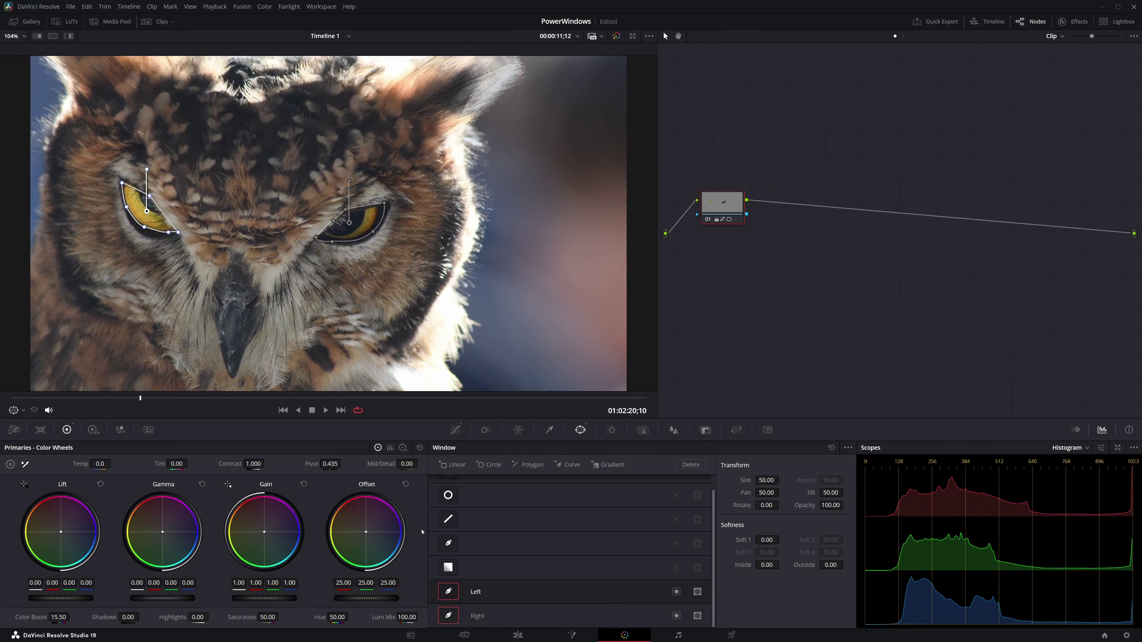
click(612, 430)
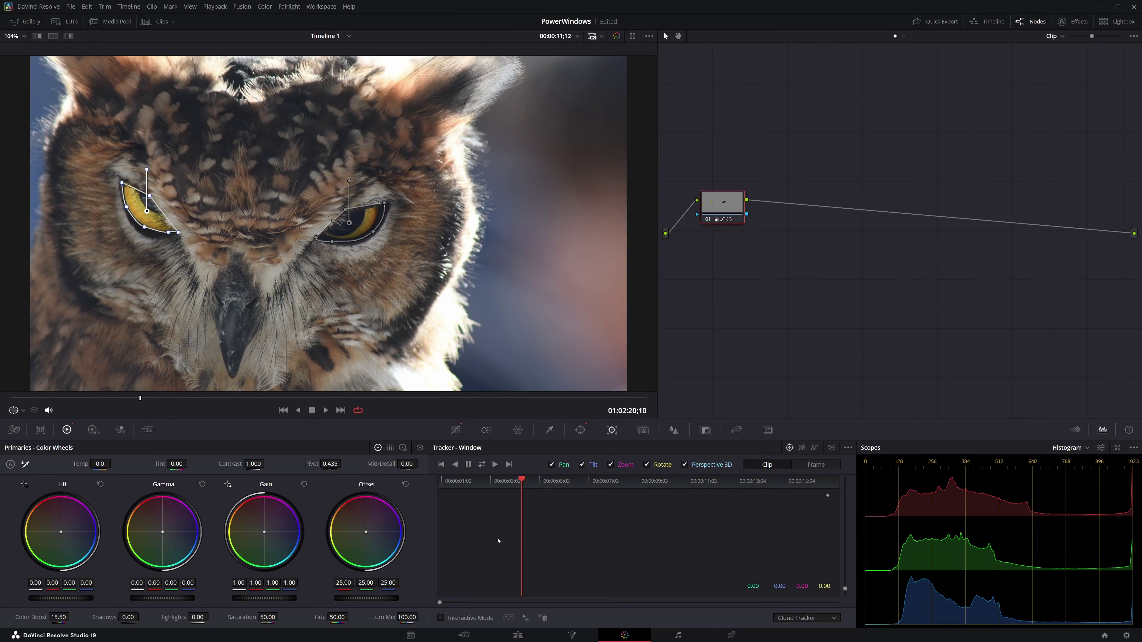
click(349, 223)
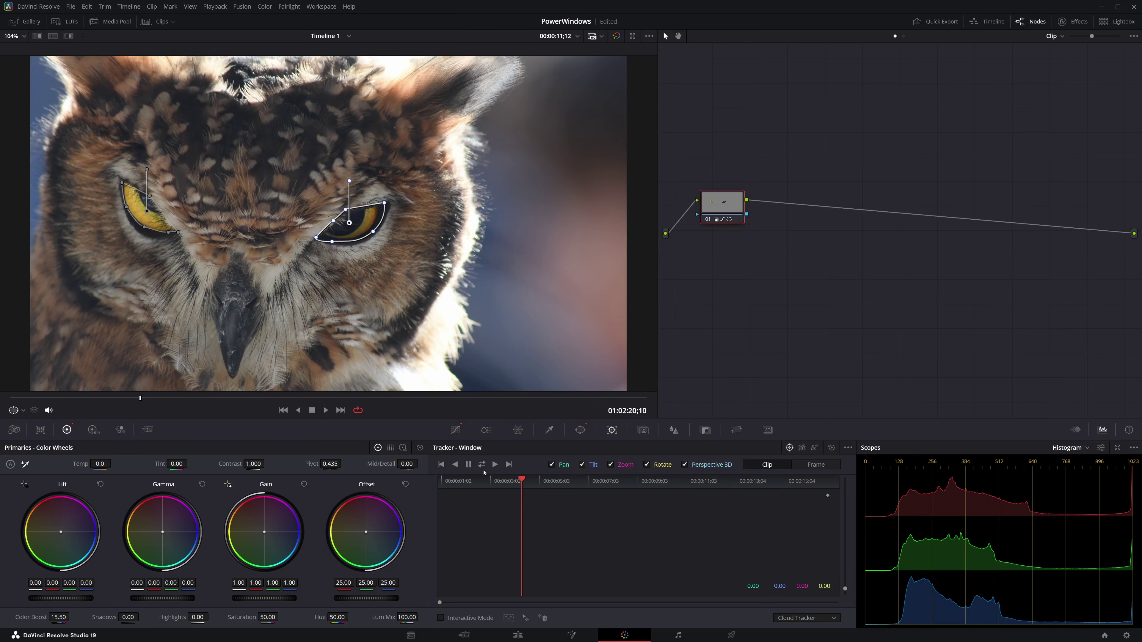
click(481, 464)
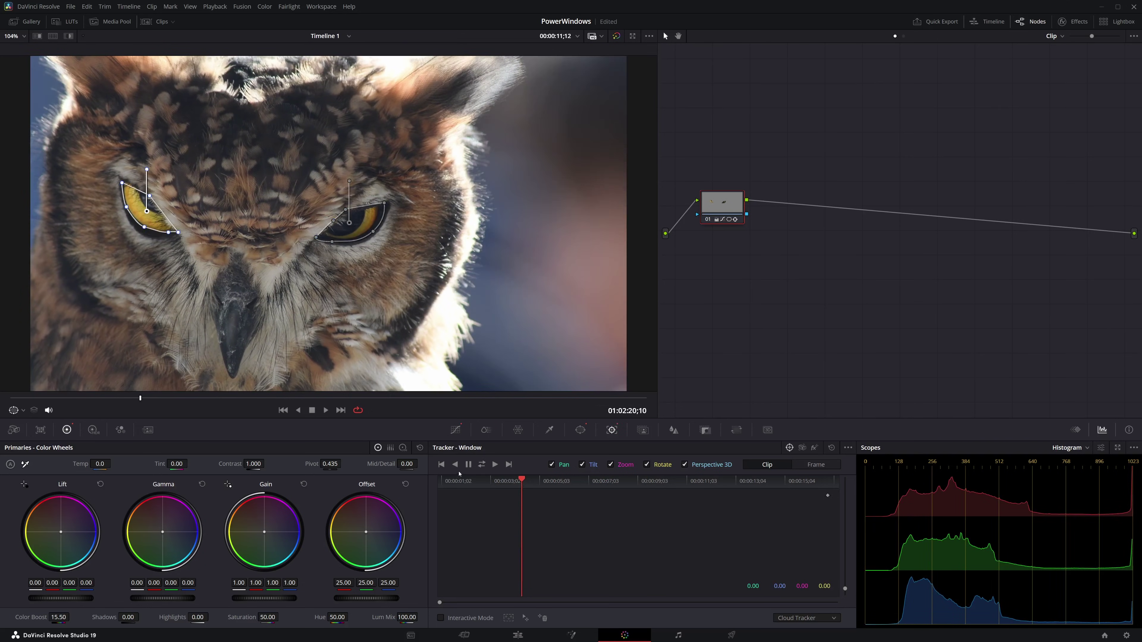
click(482, 464)
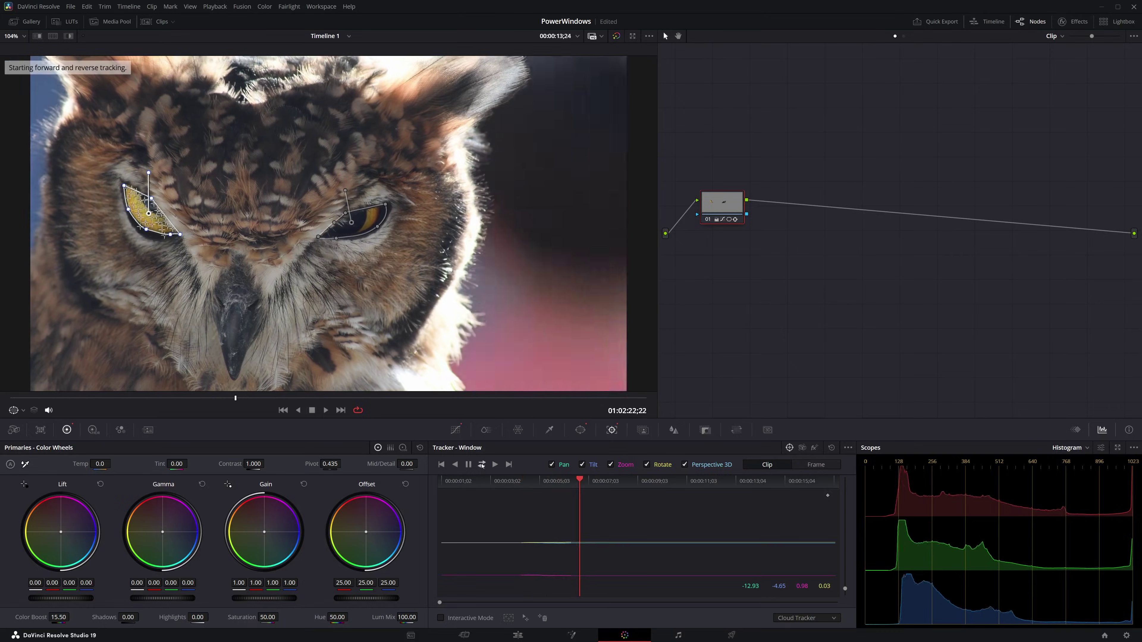